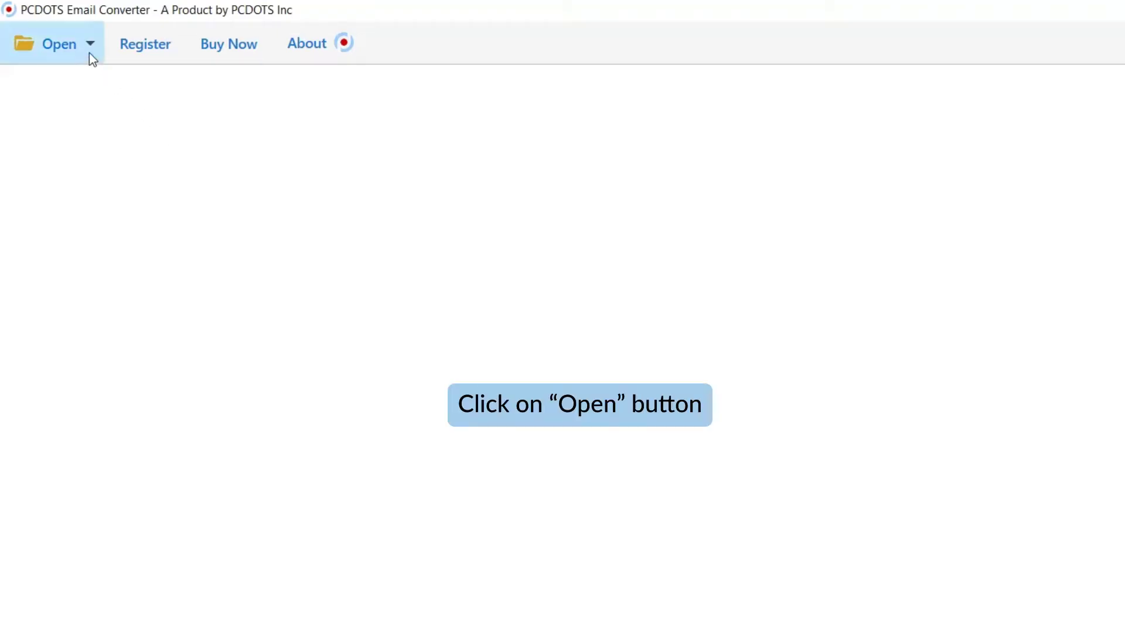
# Step: Load the configured IceWarp account through Open > IceWarp Accounts
pyautogui.click(87, 45)
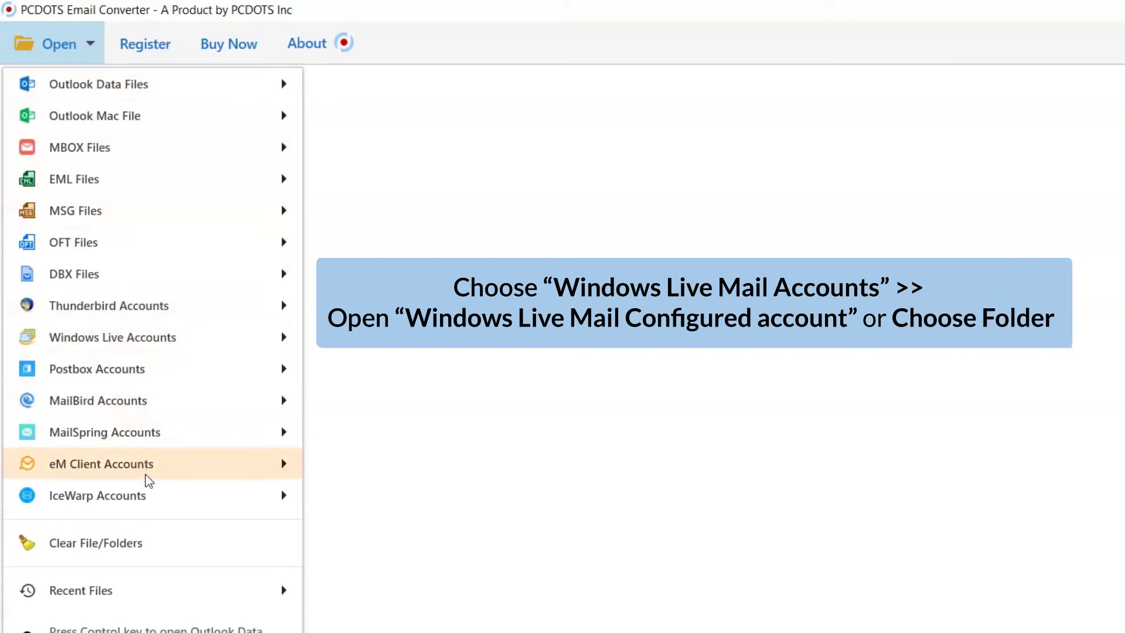
pyautogui.click(150, 492)
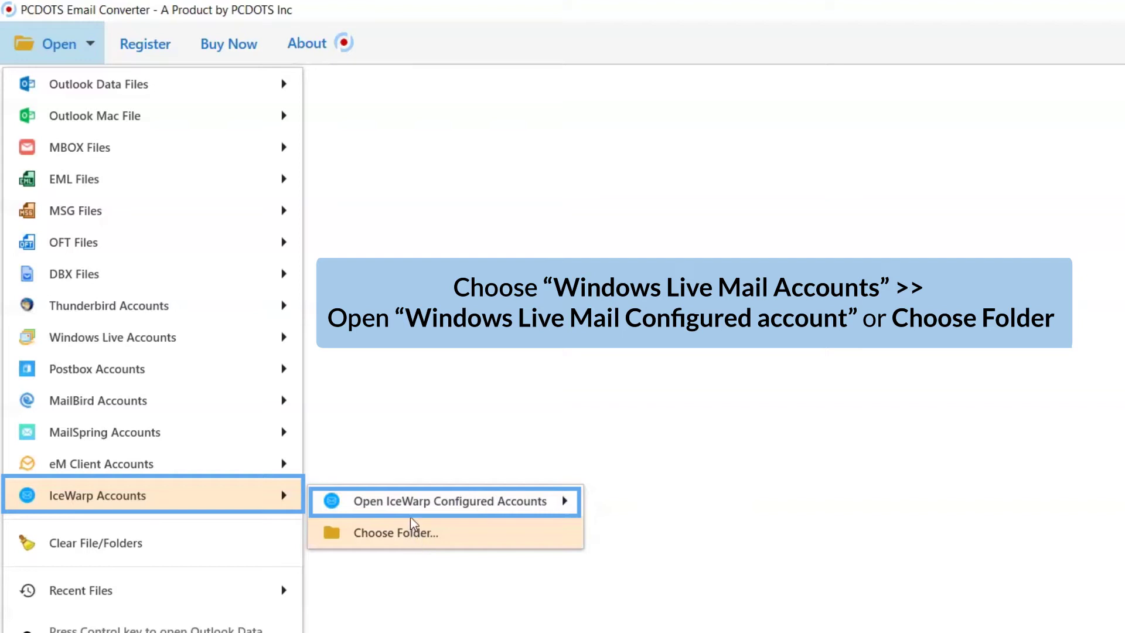
pyautogui.moveTo(450, 501)
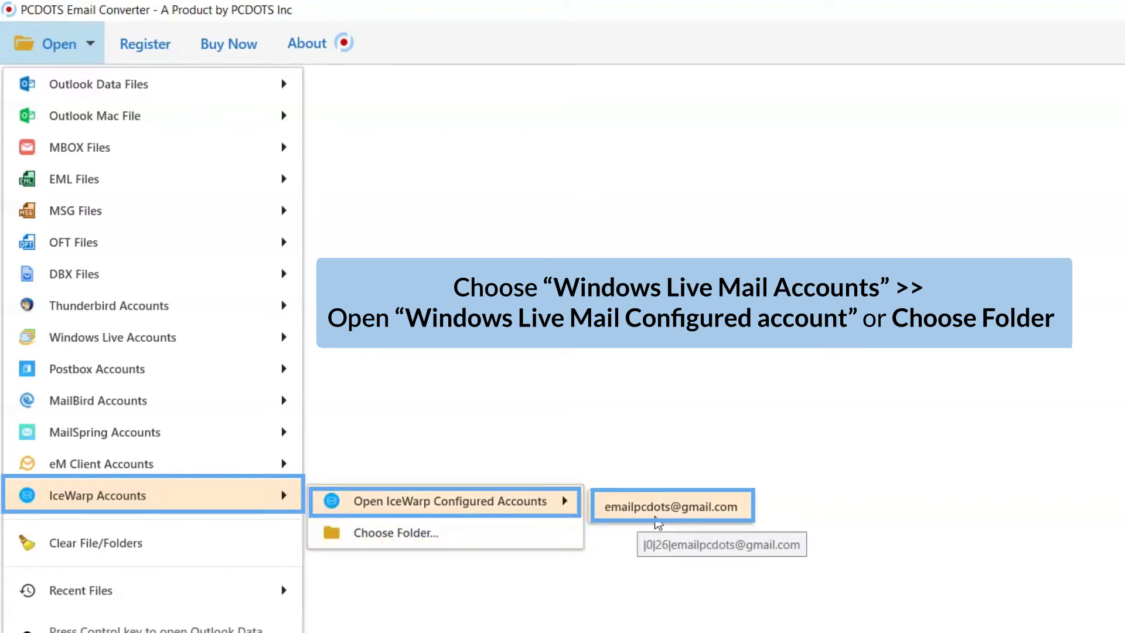
pyautogui.click(662, 510)
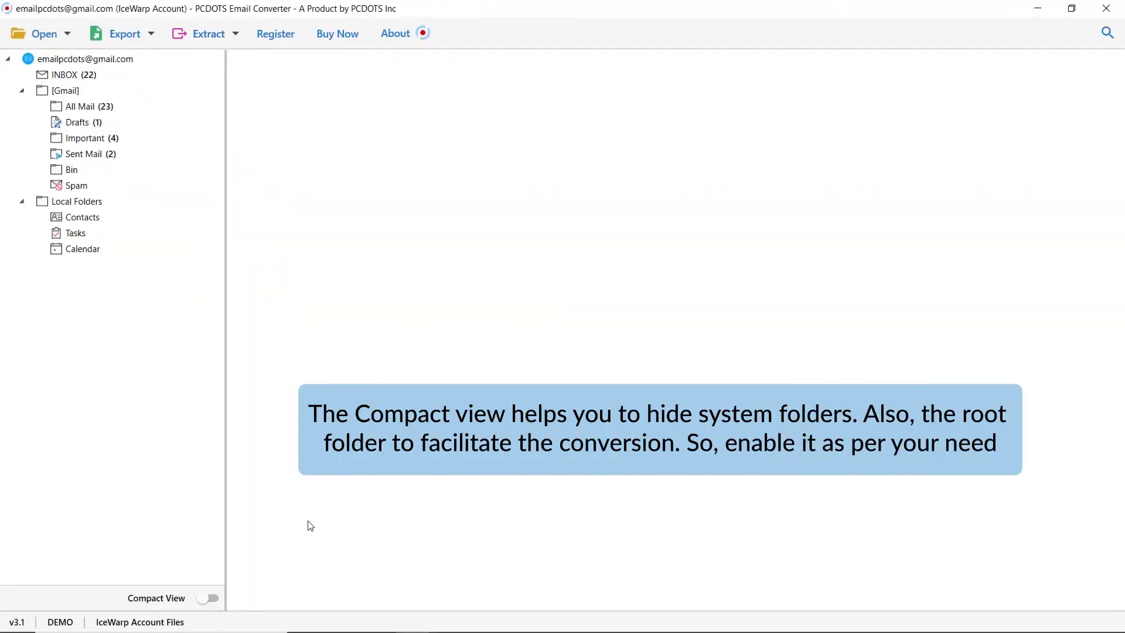
pyautogui.click(205, 598)
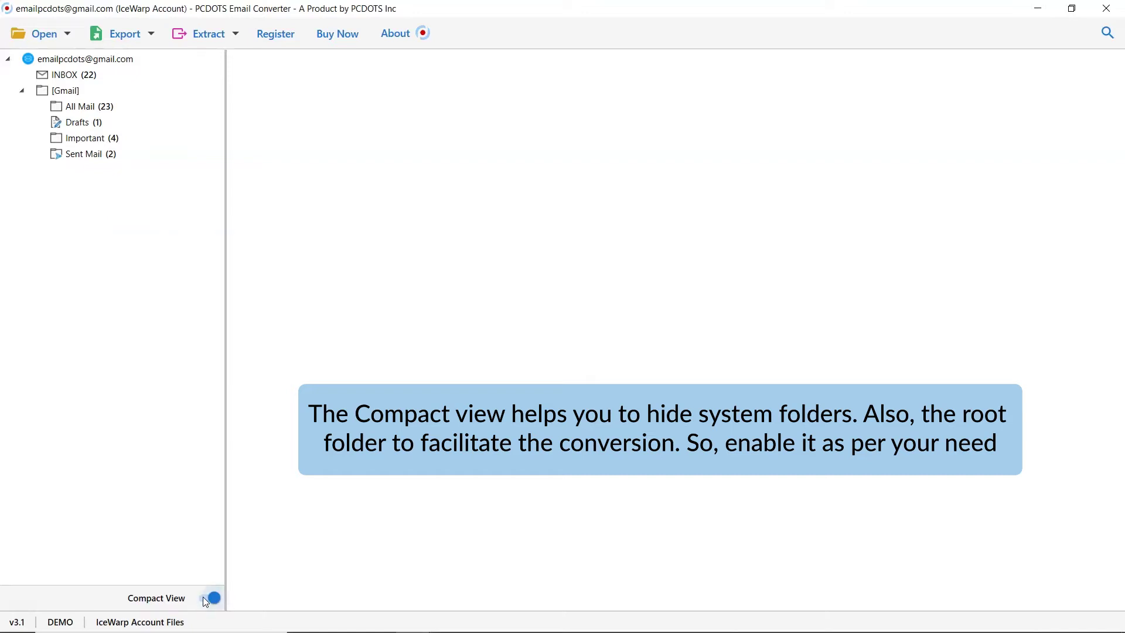
pyautogui.click(207, 598)
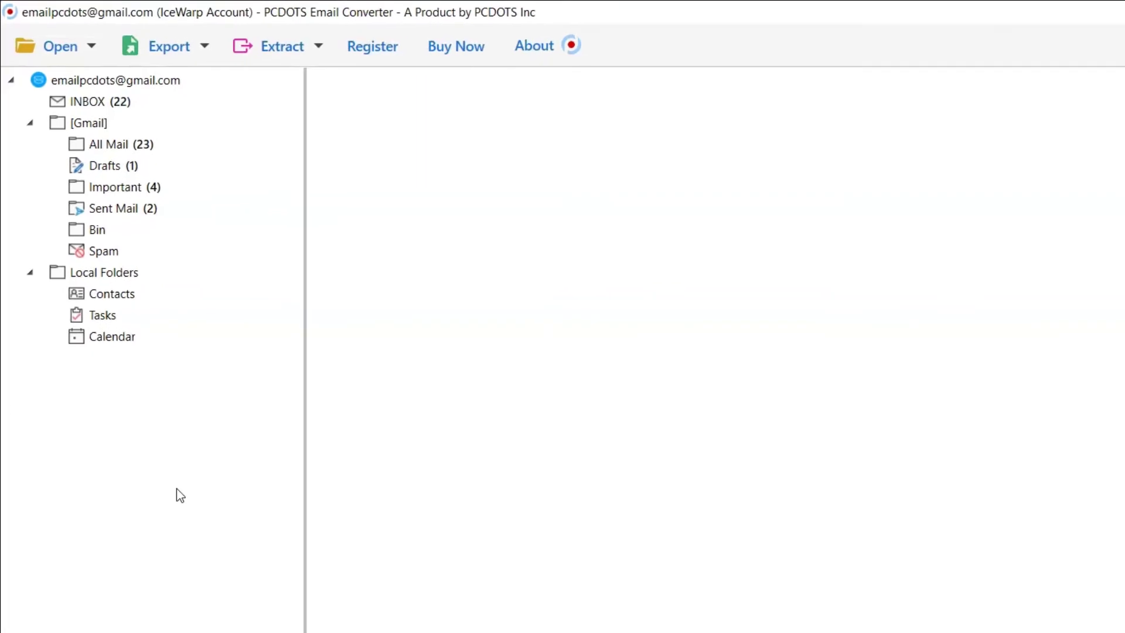
# Step: Preview the PCDOTS email in All Mail and check its Email Marketing.docx attachment's actions
pyautogui.click(75, 145)
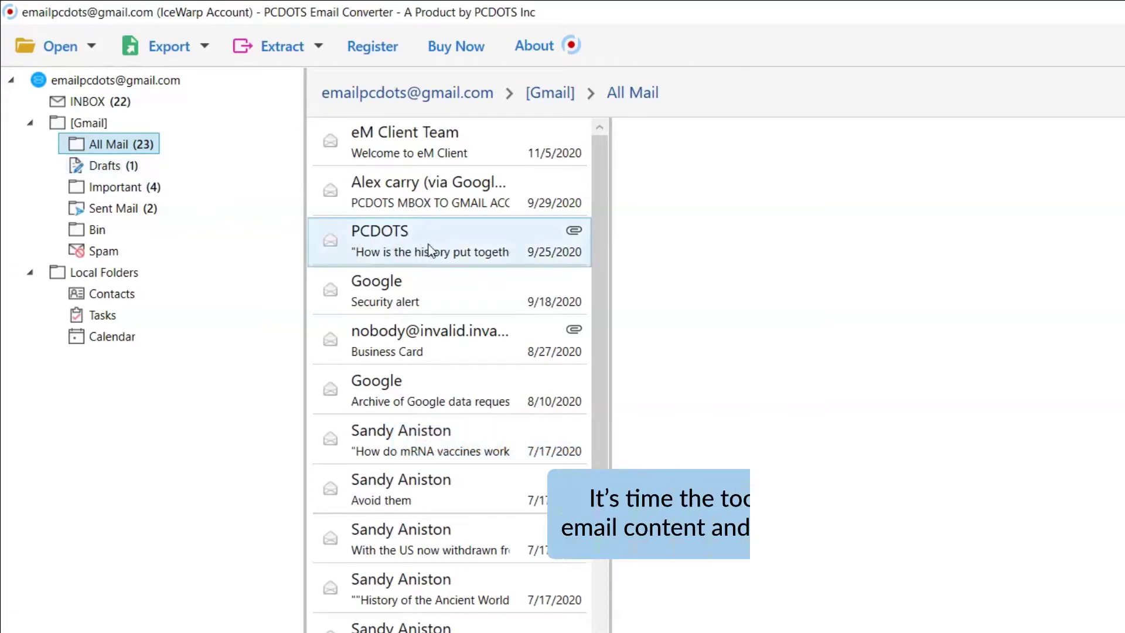
pyautogui.click(430, 249)
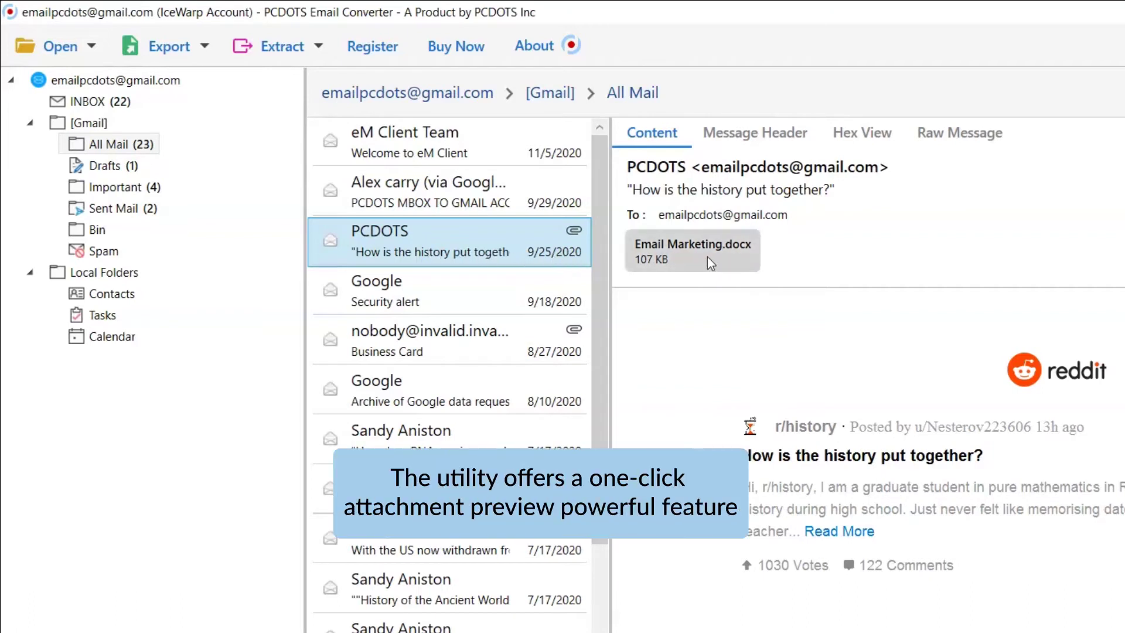
pyautogui.rightClick(707, 257)
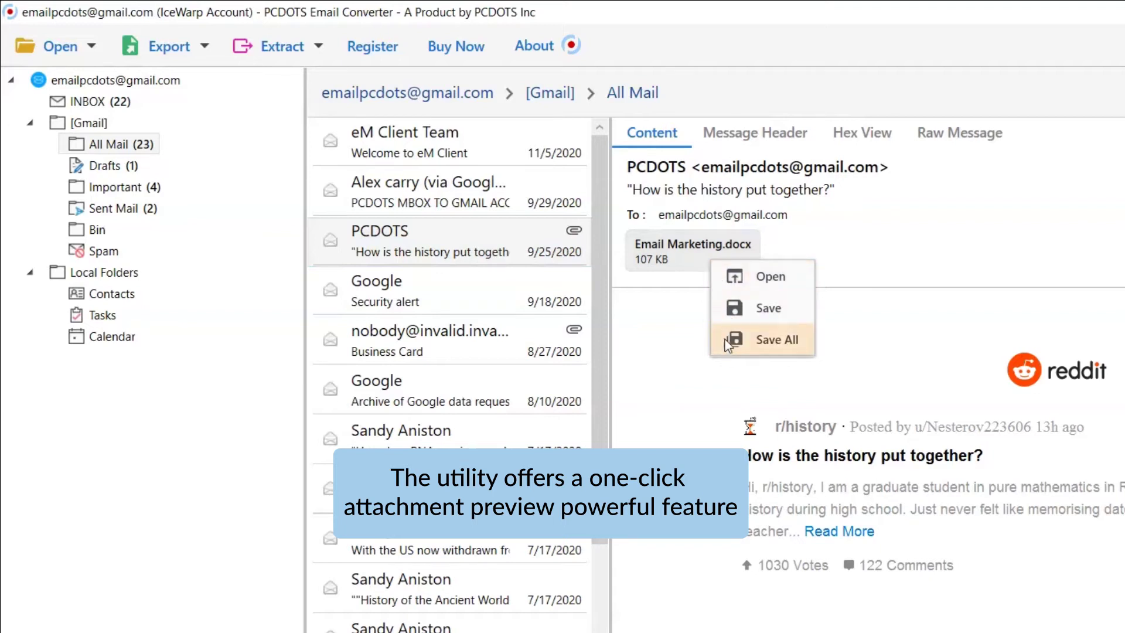
pyautogui.click(723, 280)
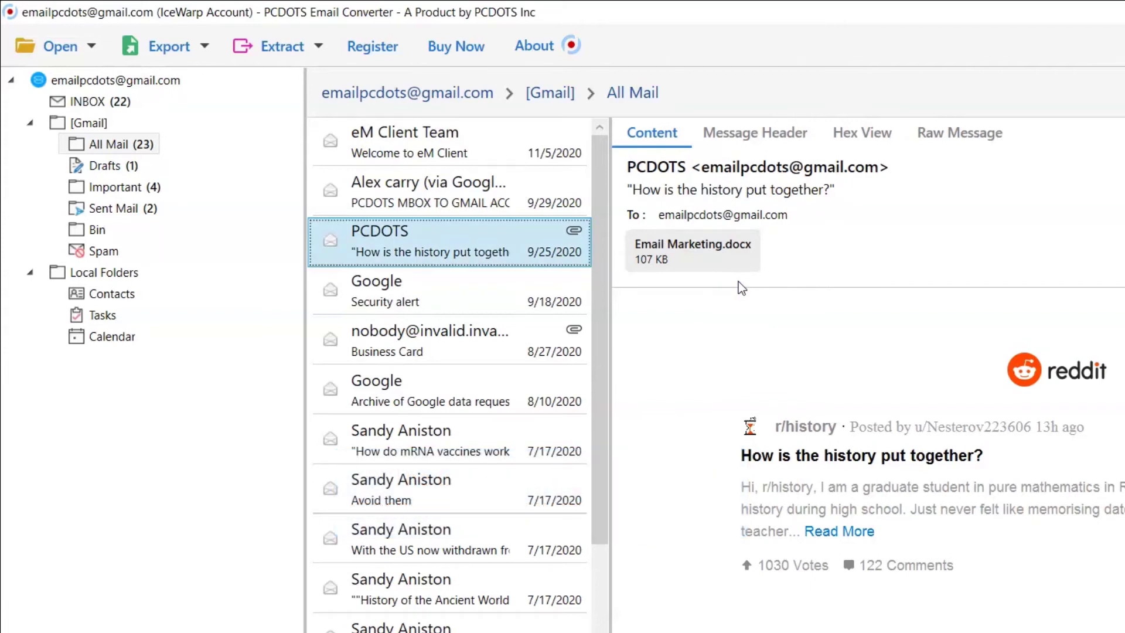
# Step: Browse the Export and Extract dropdowns, leaving the Export formats list showing
pyautogui.click(204, 47)
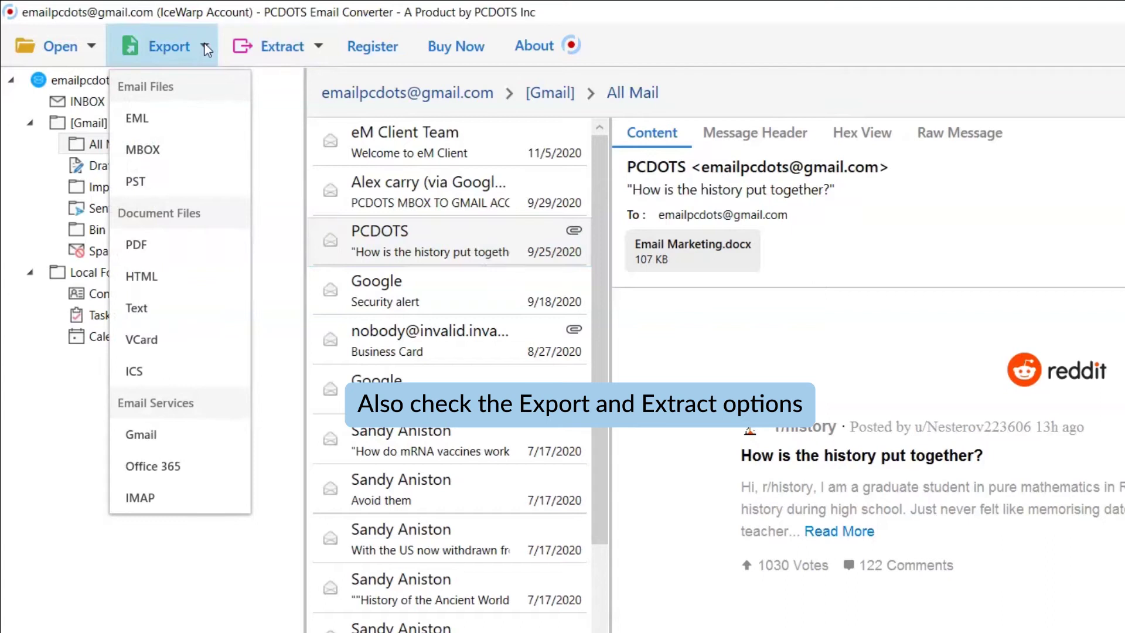
pyautogui.click(207, 48)
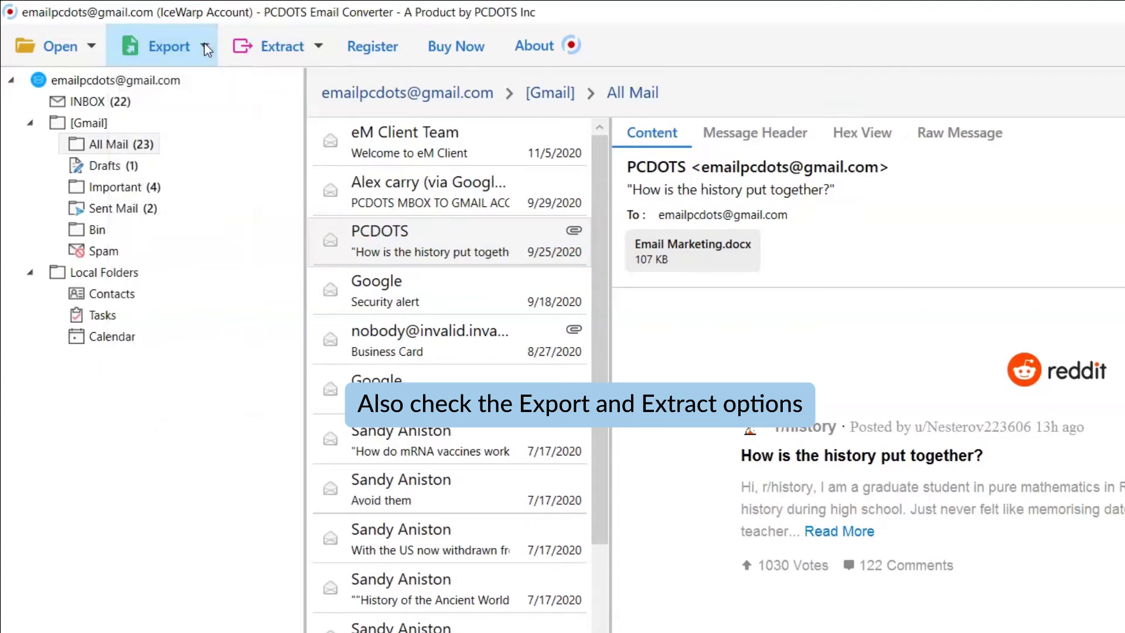
pyautogui.click(327, 49)
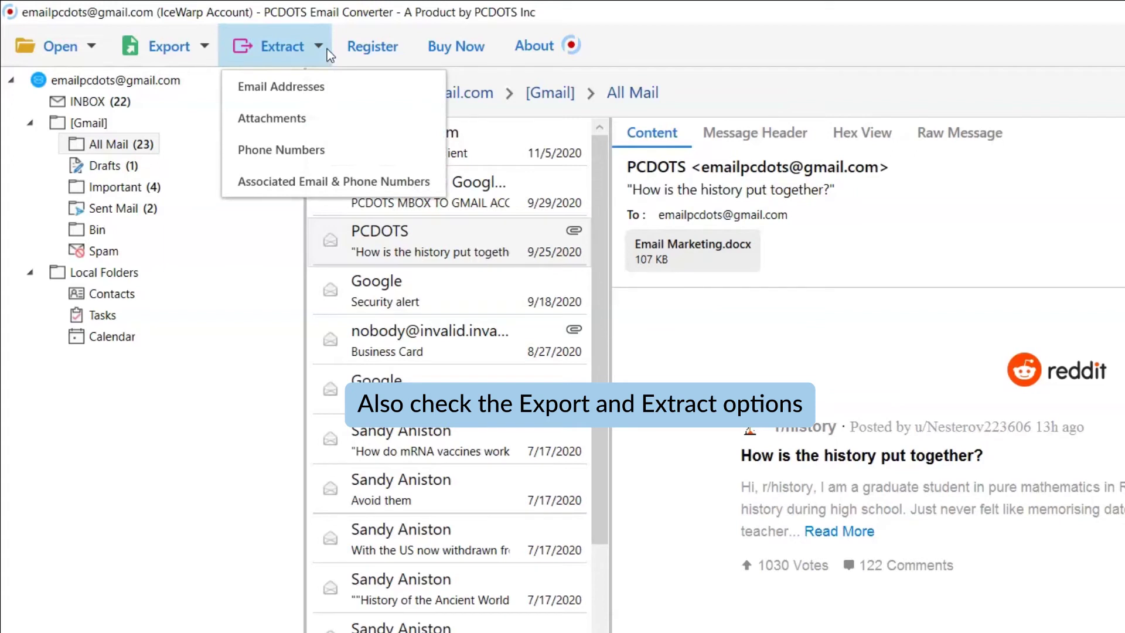
pyautogui.click(327, 48)
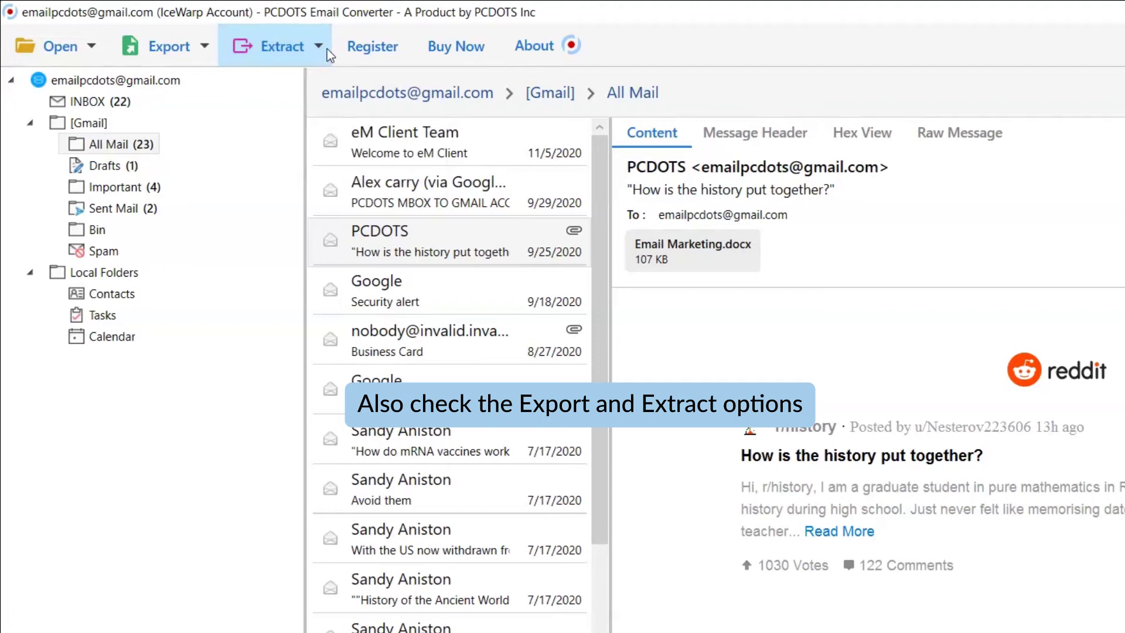
pyautogui.click(205, 49)
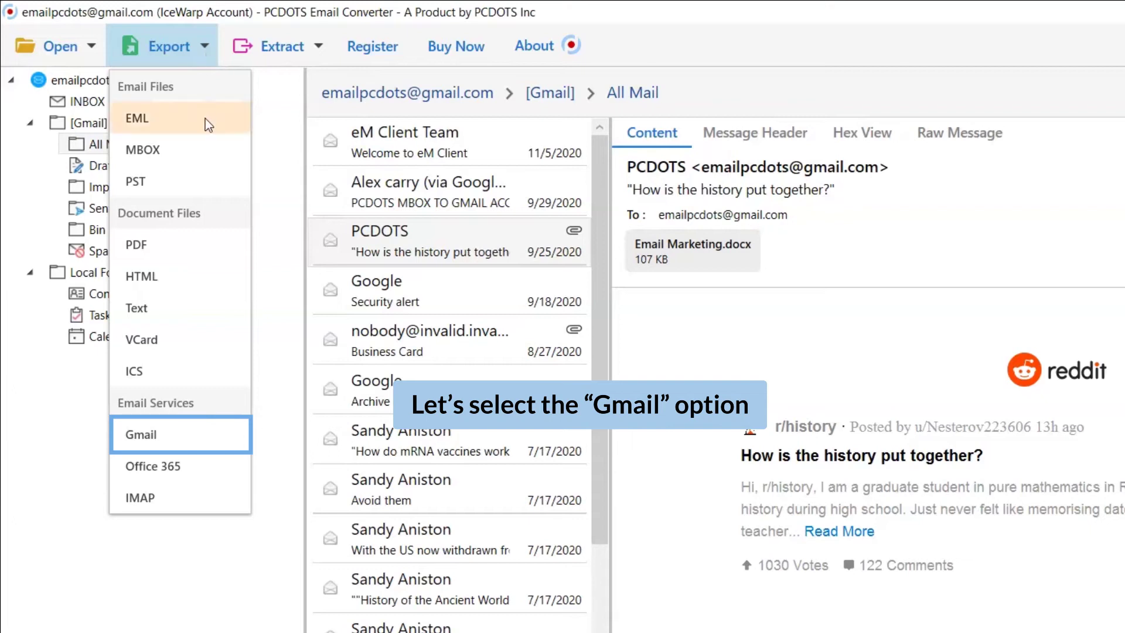
# Step: Choose Gmail as the export target, keeping All Mail checked
pyautogui.click(194, 432)
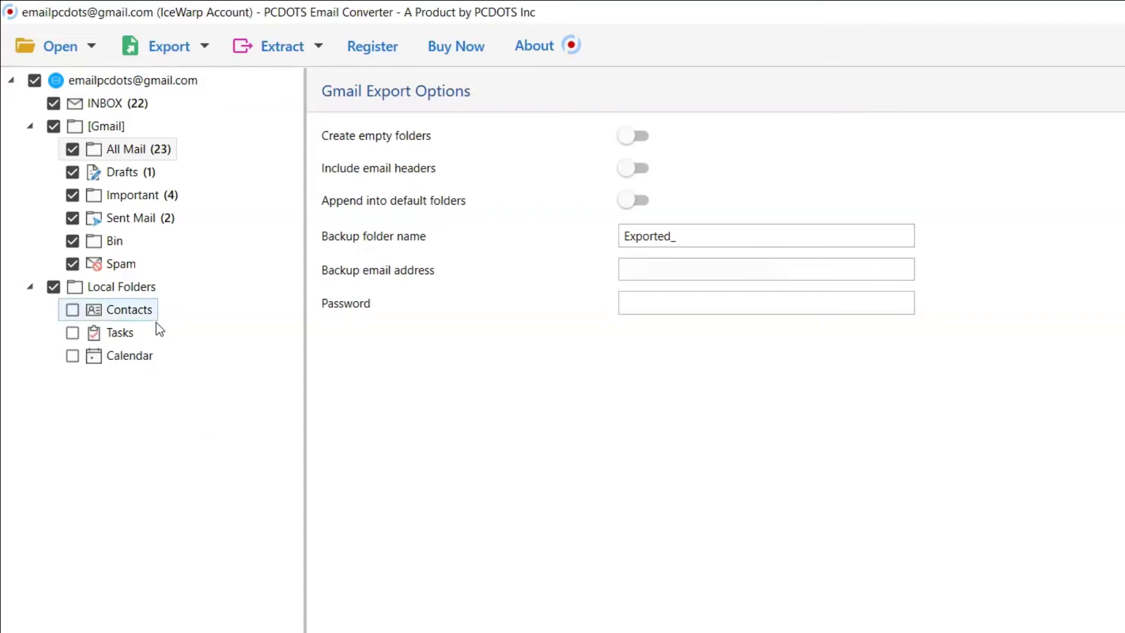
pyautogui.click(72, 150)
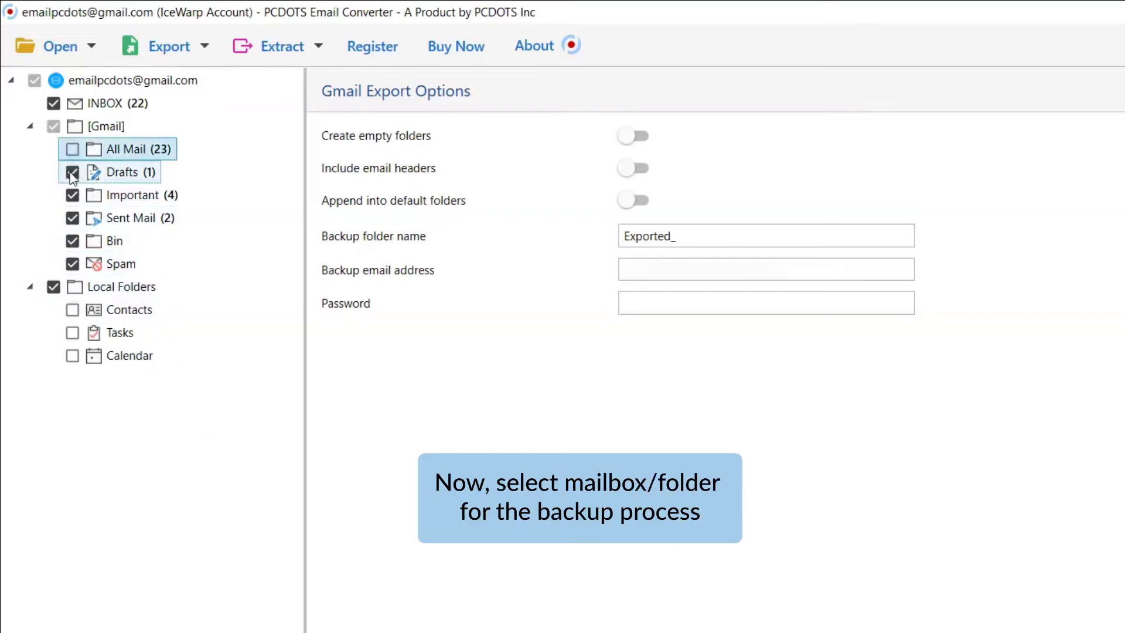
pyautogui.click(73, 150)
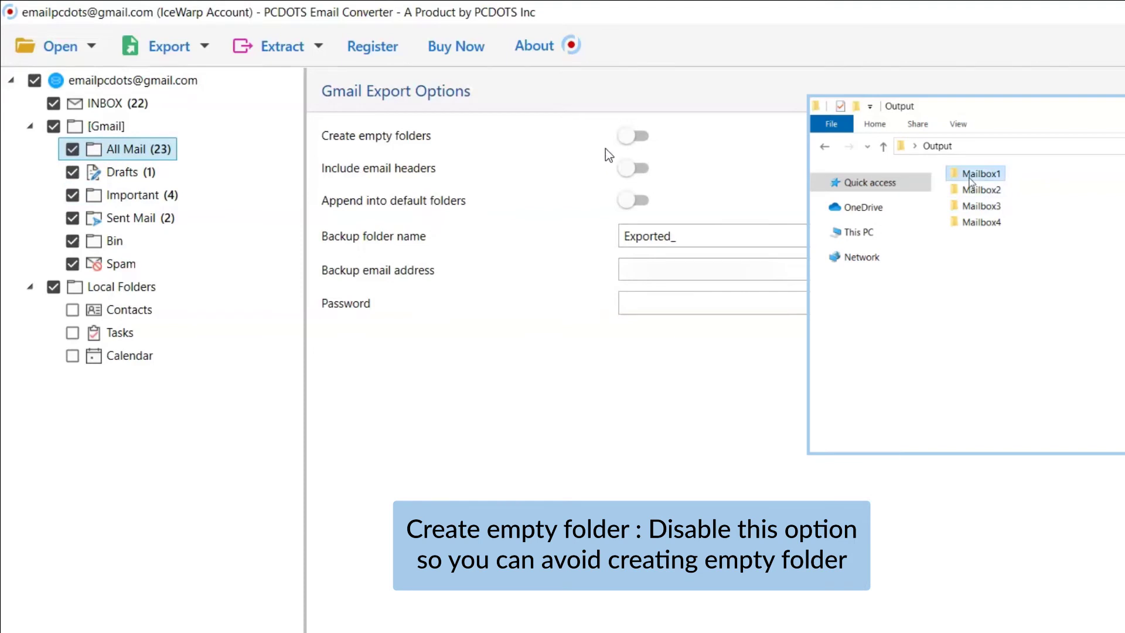
# Step: Leave Create empty folders and Append into default folders turned off
pyautogui.click(626, 136)
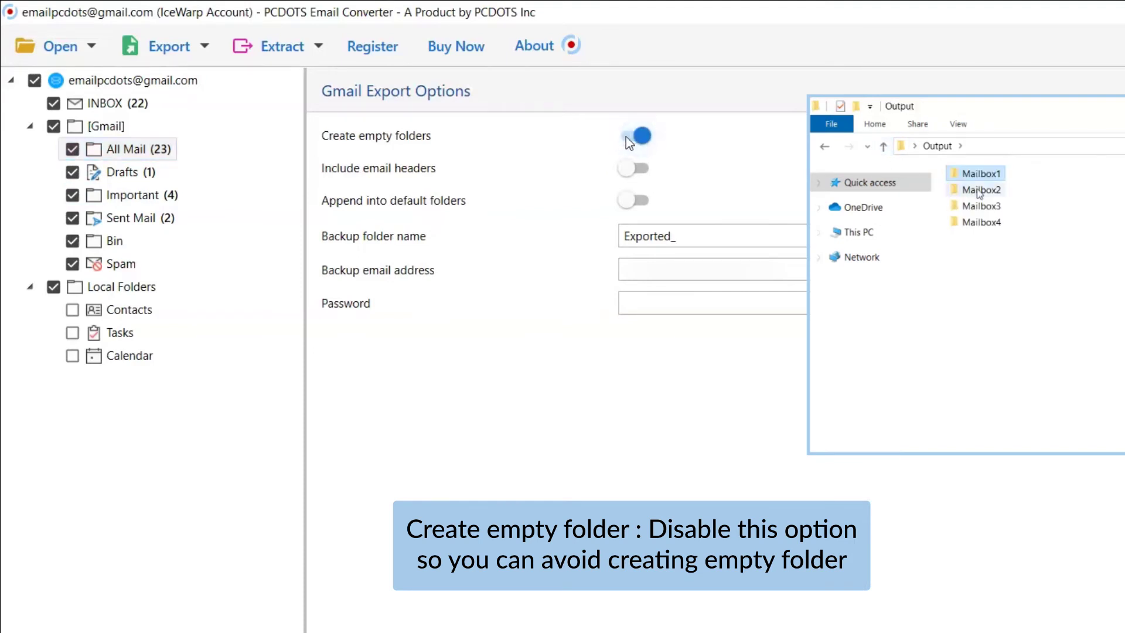
pyautogui.click(626, 136)
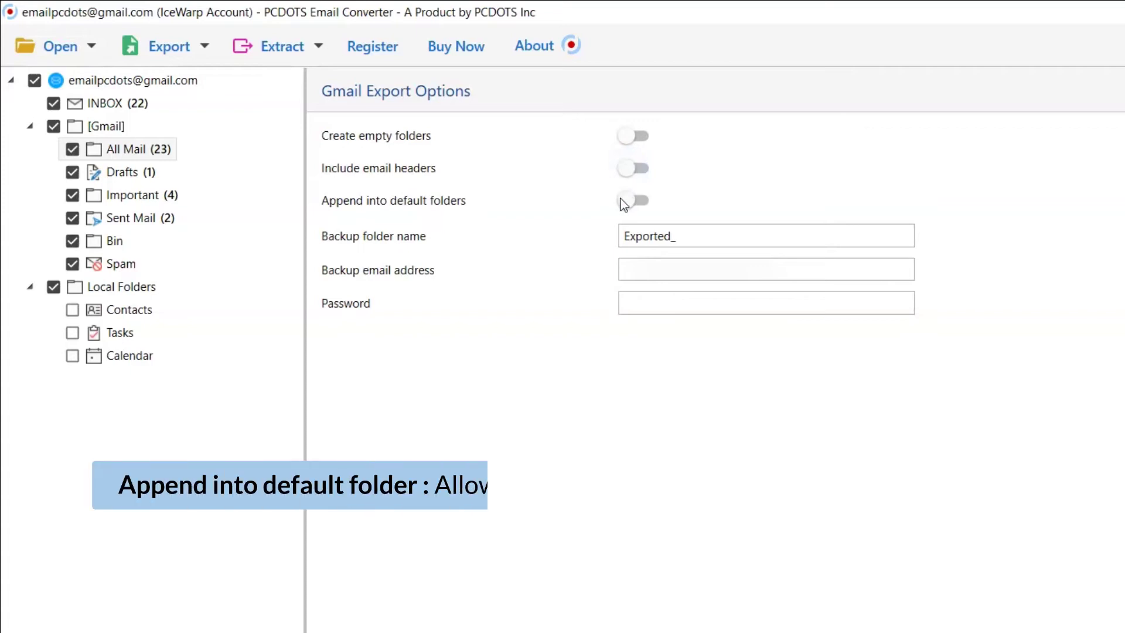
pyautogui.click(633, 201)
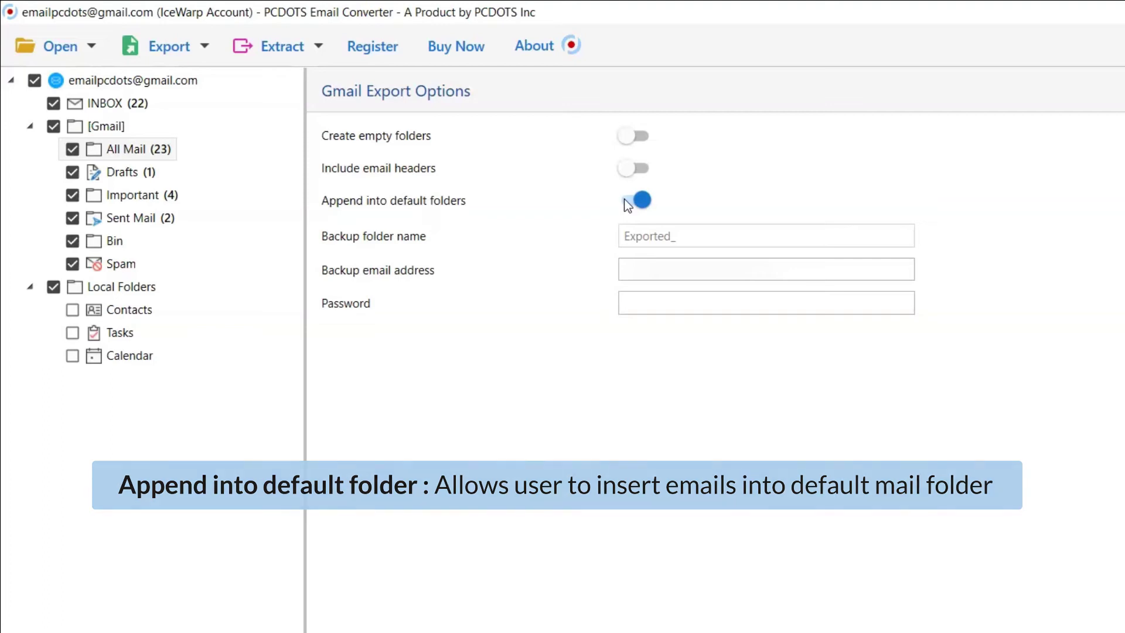
pyautogui.click(625, 200)
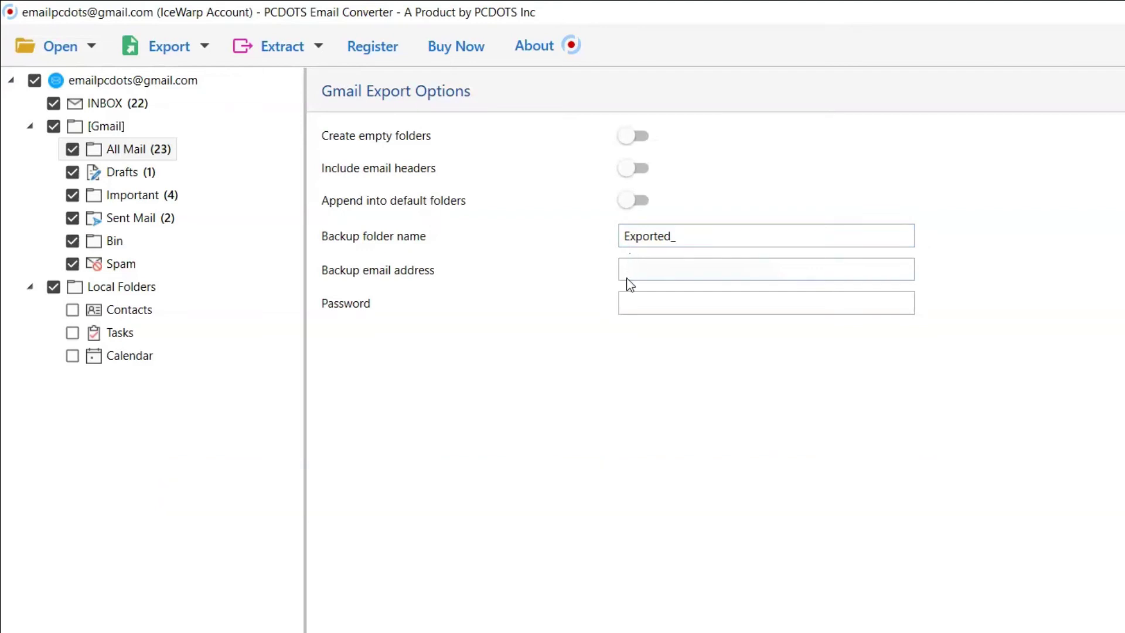
# Step: Enter the Gmail backup email address and its password
pyautogui.click(626, 272)
pyautogui.write('[blurred]')
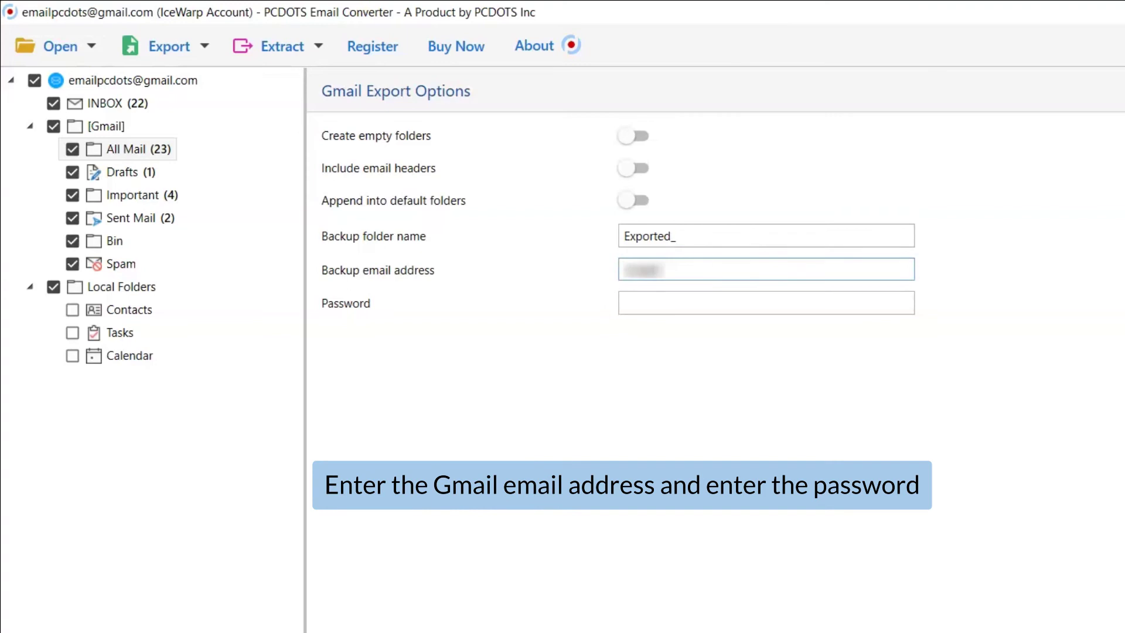
pyautogui.write('@g')
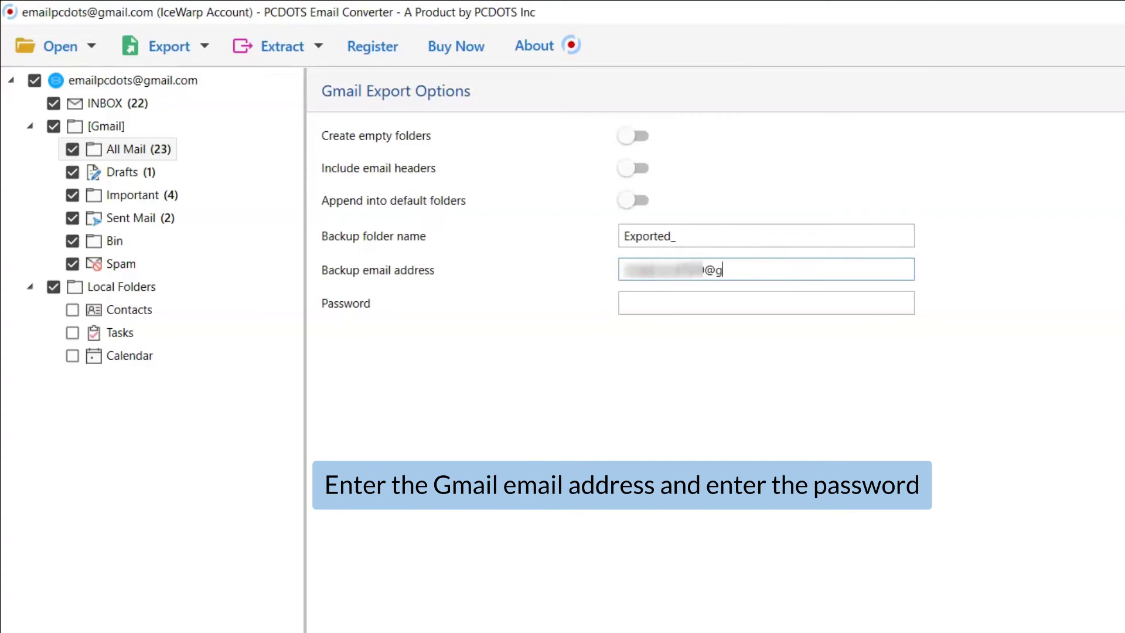
pyautogui.write('mail.com')
pyautogui.press('Tab')
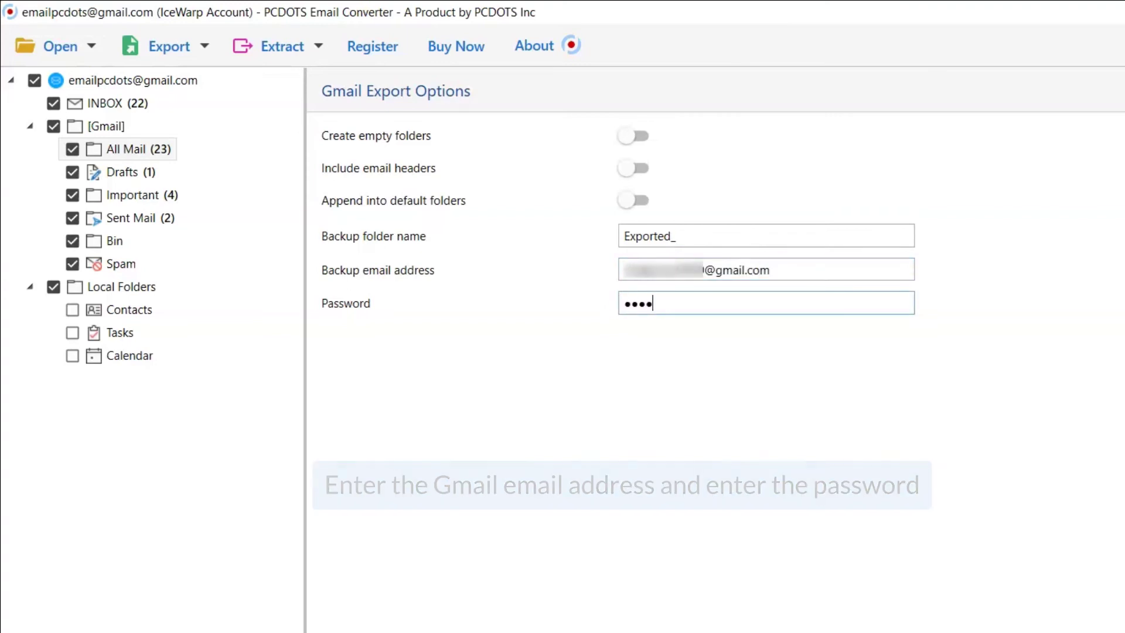
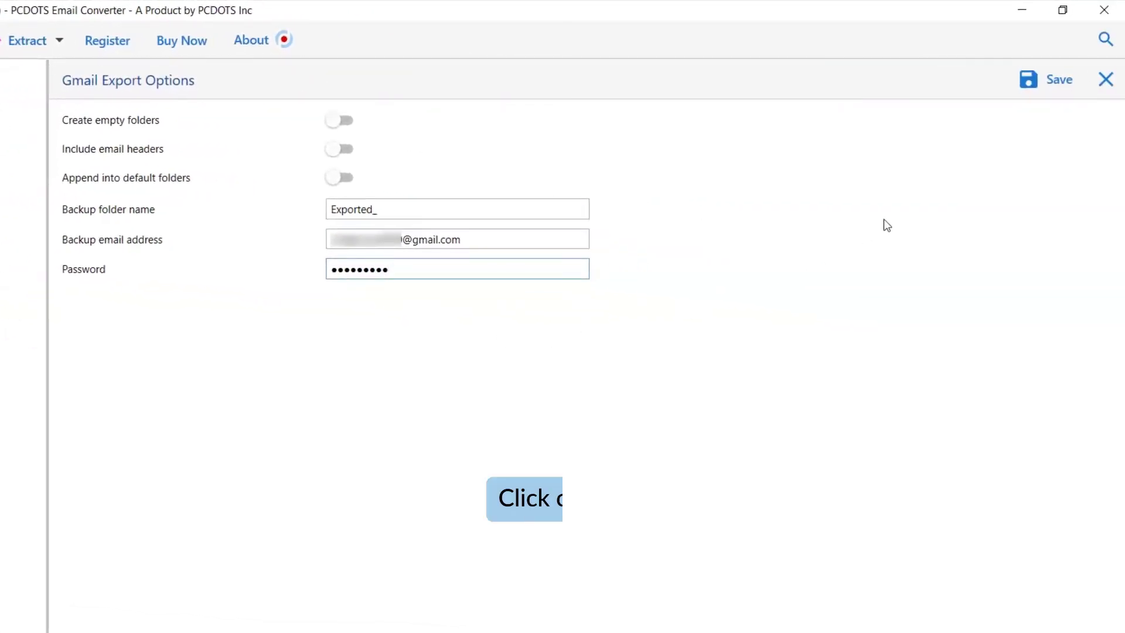
# Step: Run the Gmail export with Save and dismiss the demo edition limit notice
pyautogui.click(1052, 81)
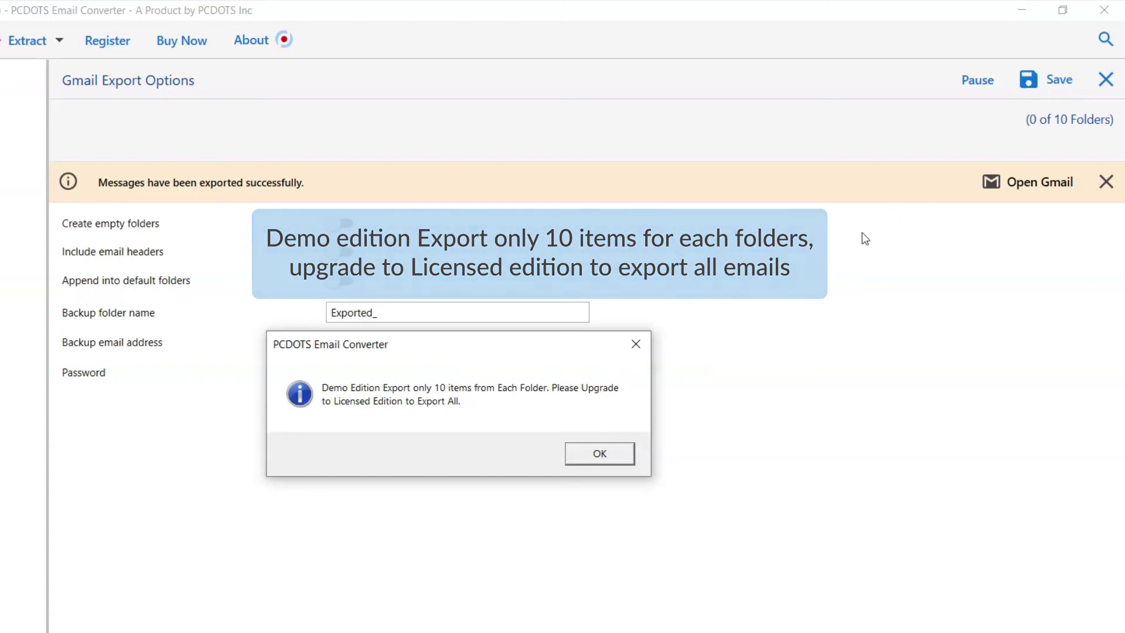
pyautogui.click(598, 454)
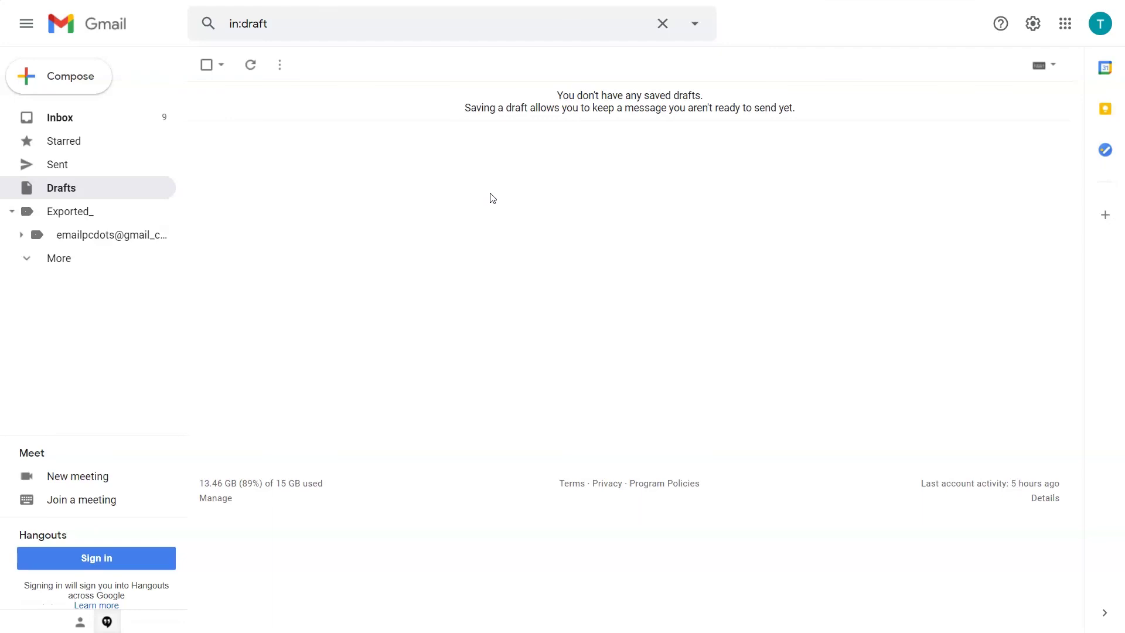
# Step: Expand the account label under Exported_ and open its All Mail folder
pyautogui.click(20, 234)
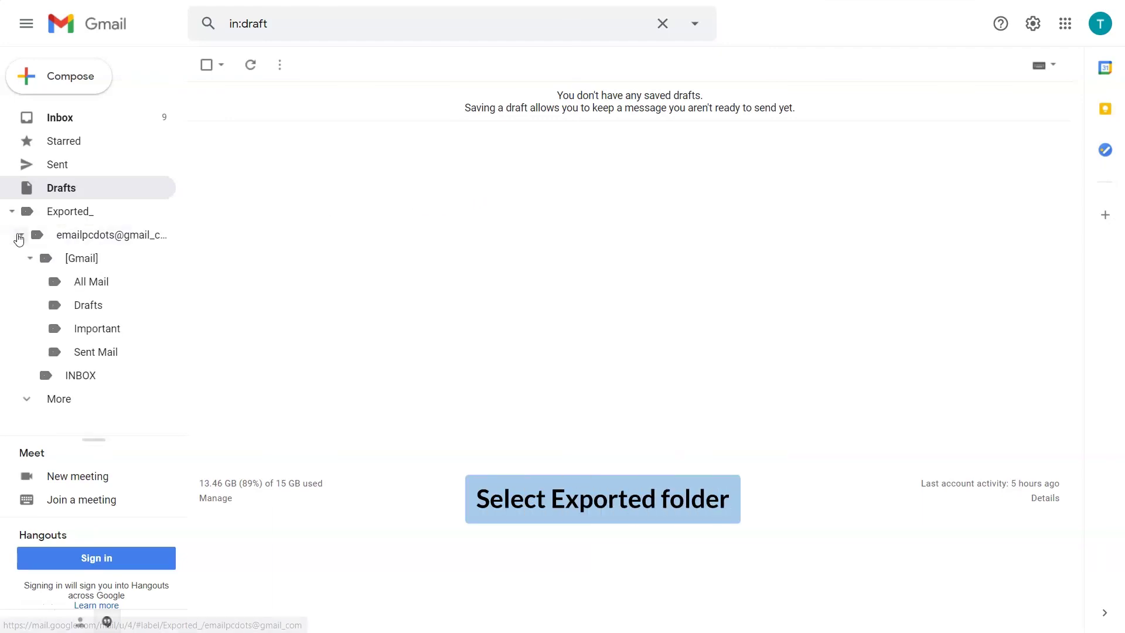
pyautogui.click(55, 282)
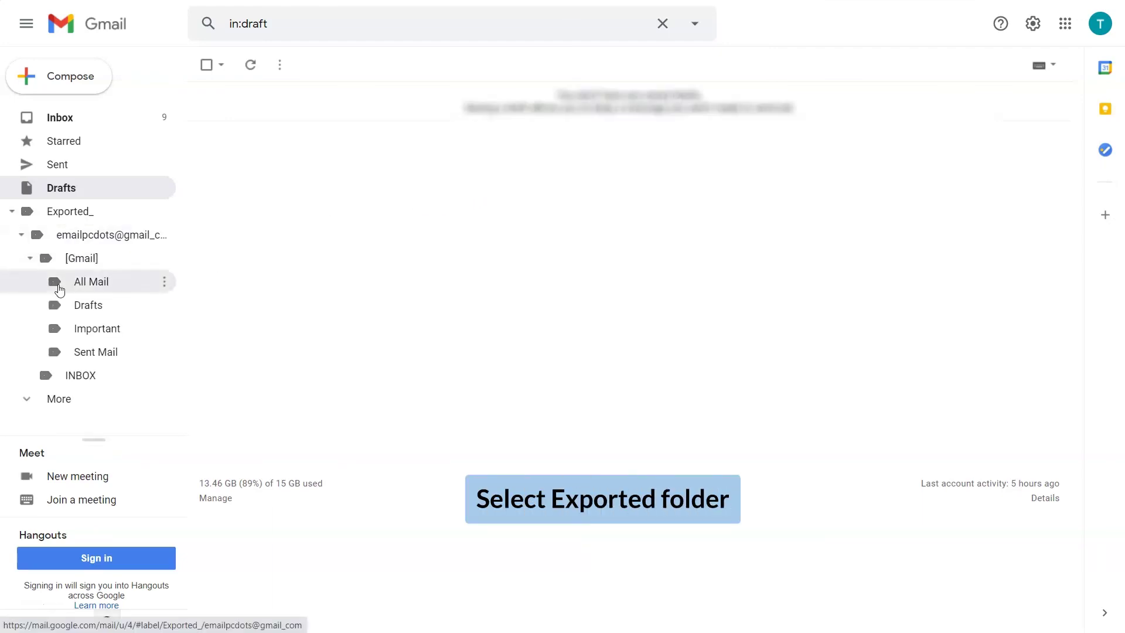